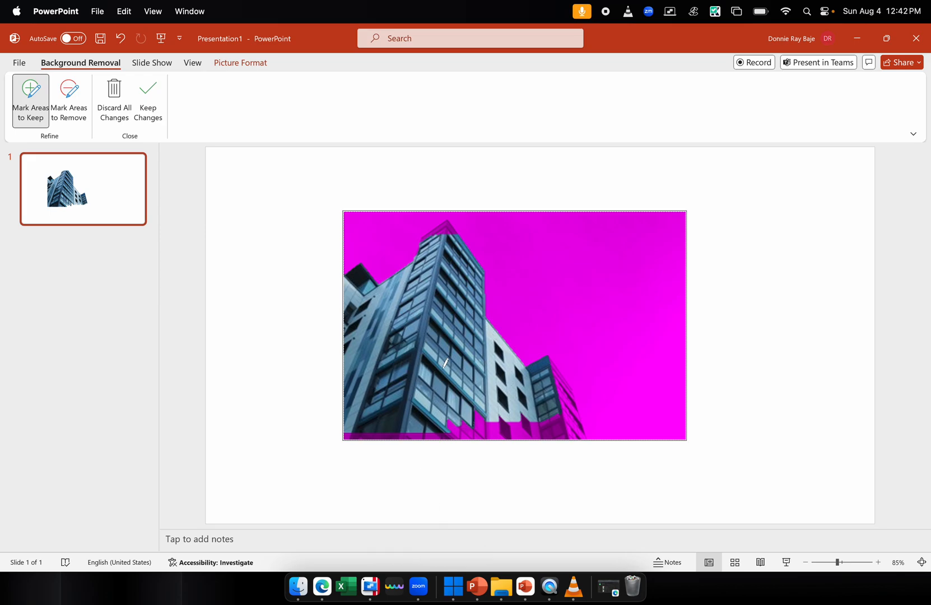
Step: Mark the building's bottom strip, roof tip and the right tower's outer edge as areas to keep
mouse_move(368, 436)
mouse_down()
mouse_move(443, 436)
mouse_move(452, 424)
mouse_move(557, 434)
mouse_move(567, 426)
mouse_up()
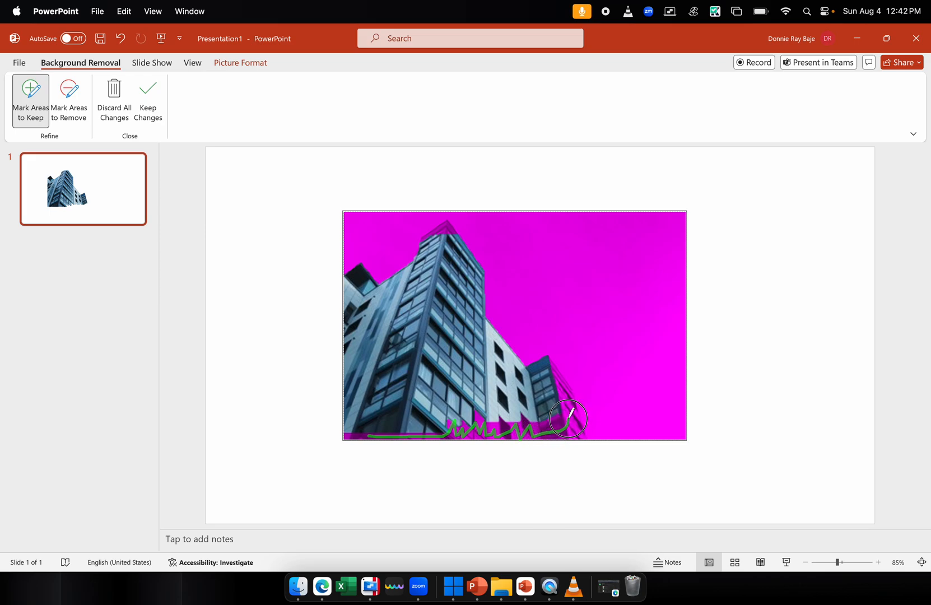
mouse_move(569, 418)
mouse_down()
mouse_move(565, 389)
mouse_move(548, 408)
mouse_up()
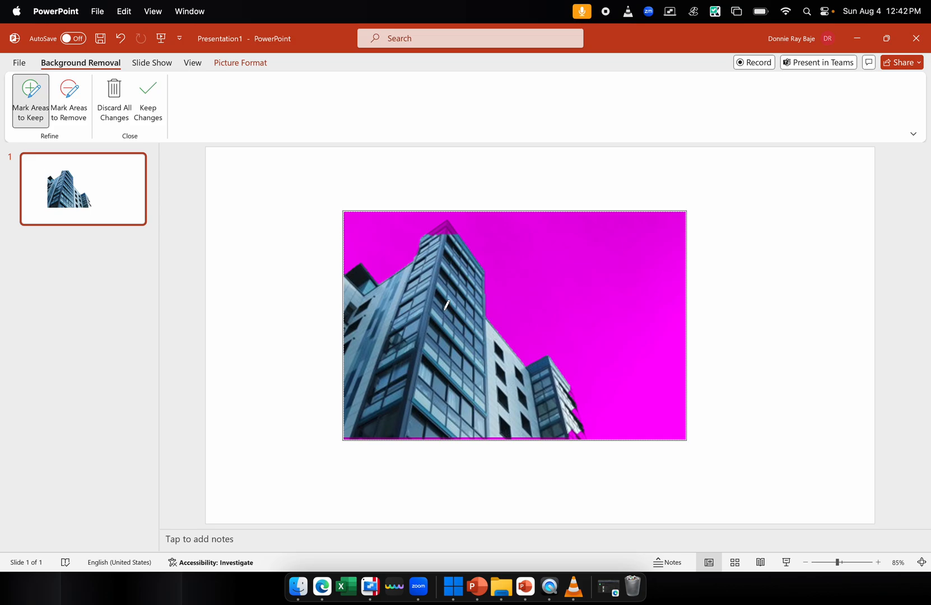
click(445, 227)
click(362, 430)
mouse_move(362, 429)
mouse_down()
mouse_move(426, 445)
mouse_move(558, 433)
mouse_up()
click(568, 386)
drag(567, 387, 569, 401)
click(575, 411)
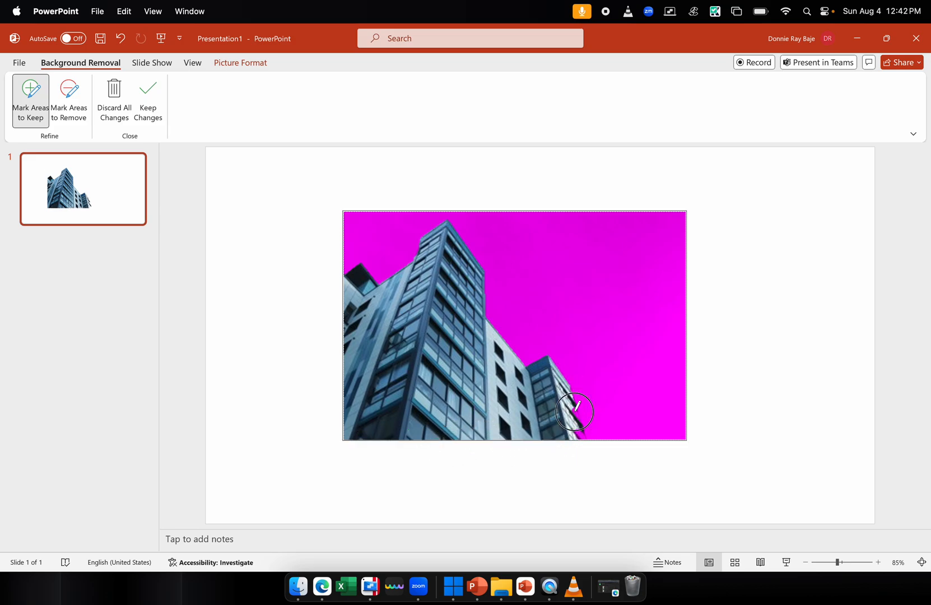
Step: Refine the background removal by marking the missing windows along the right tower's outer edge as areas to keep
drag(838, 562, 843, 563)
scroll(747, 441, down, 2)
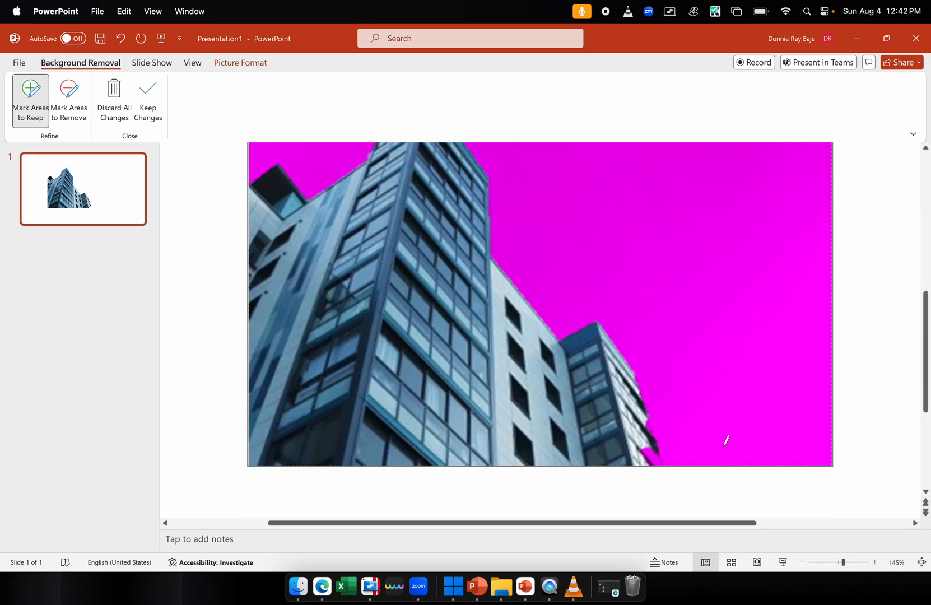
drag(632, 374, 655, 462)
drag(648, 424, 655, 441)
click(639, 382)
click(641, 400)
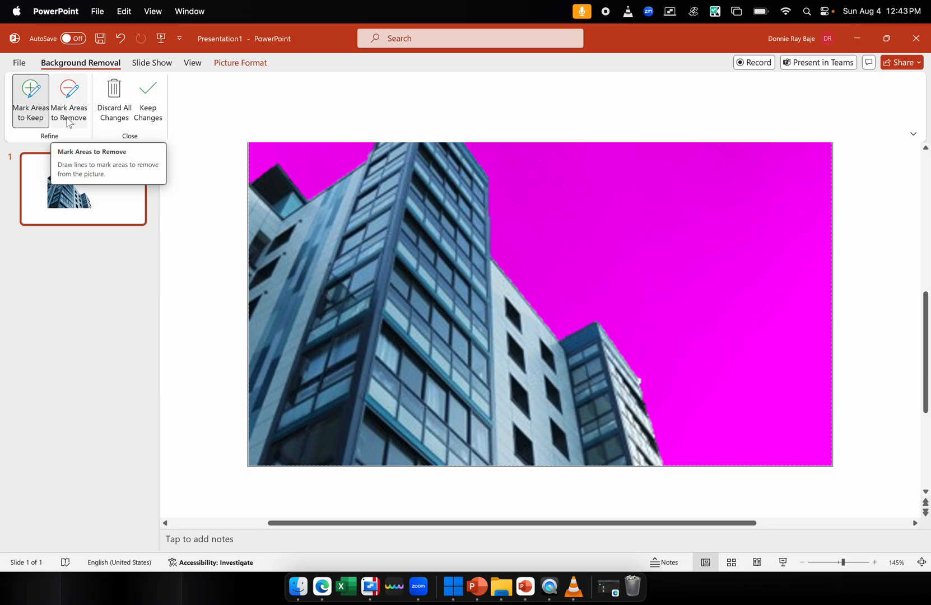
Step: Mark a patch of sky beside the right tower as an area to keep
drag(619, 354, 679, 389)
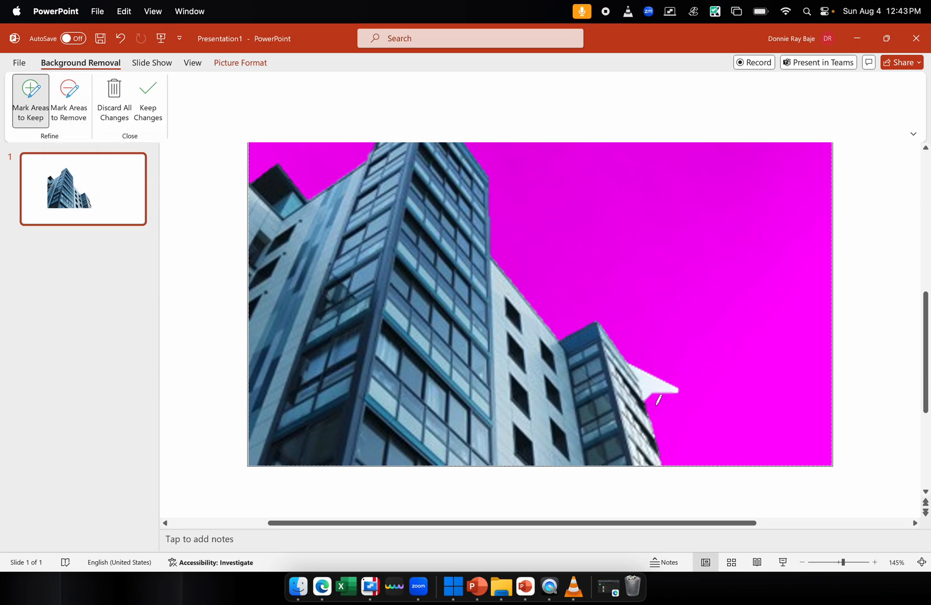
mouse_move(667, 388)
mouse_down()
mouse_move(672, 376)
mouse_move(650, 450)
mouse_up()
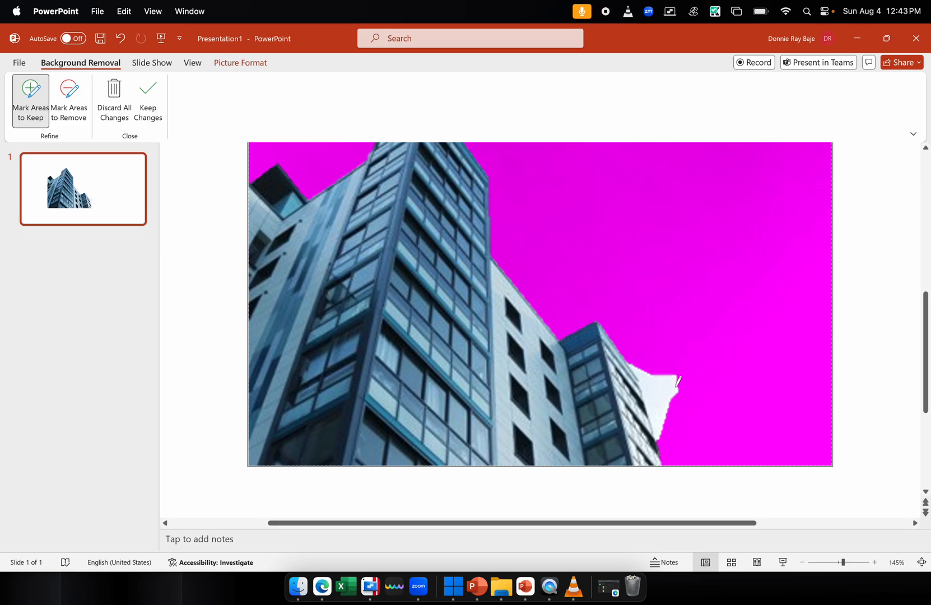
Step: Mark the stray white sky patch beside the right tower as an area to remove
click(72, 123)
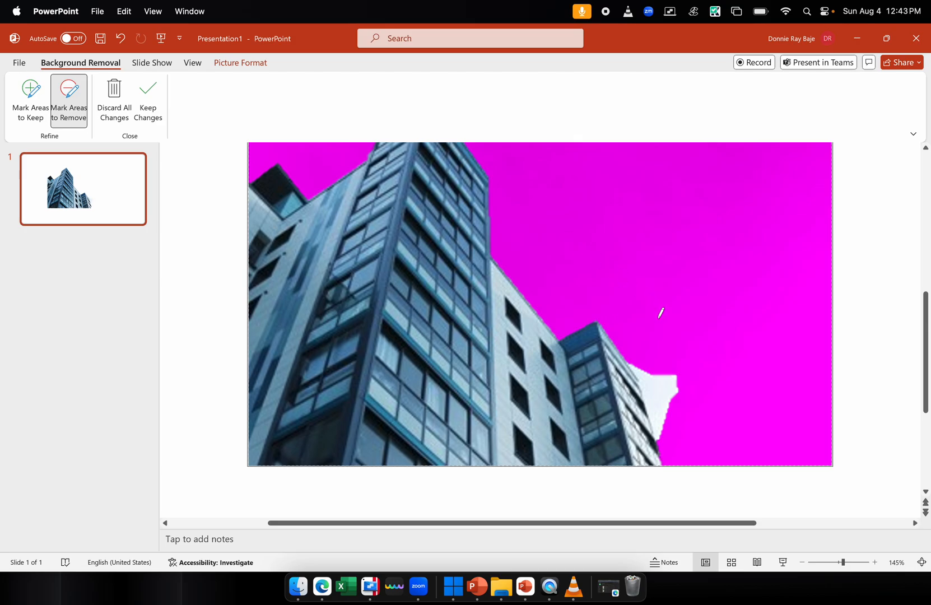
drag(652, 363, 663, 404)
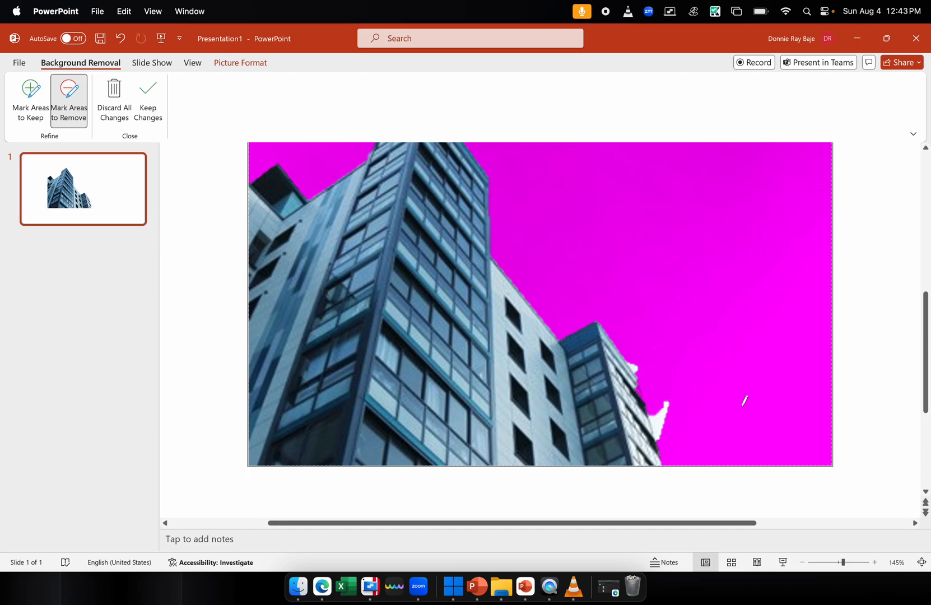
drag(653, 403, 675, 432)
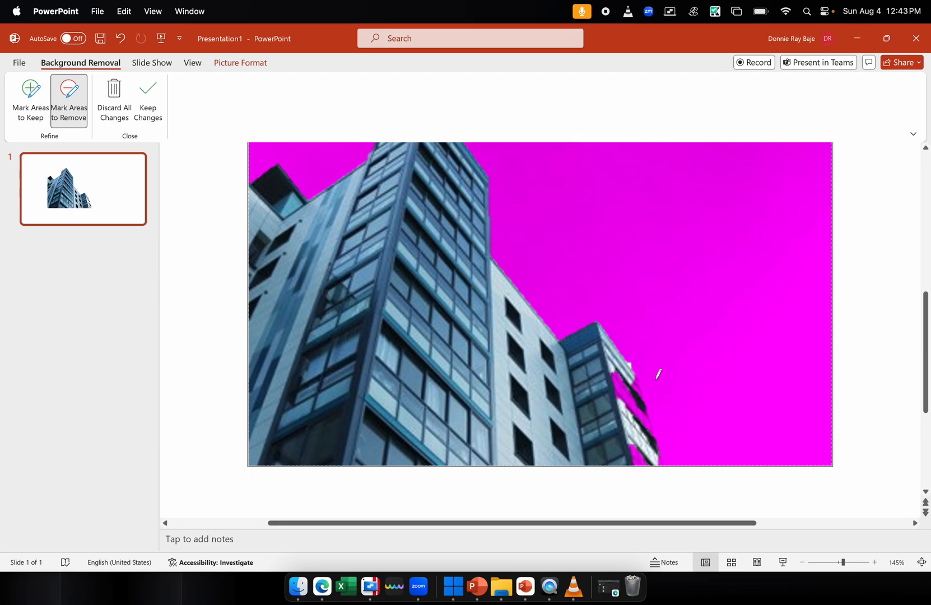
Step: Mark the cut-out facade strips of the right tower as areas to keep and apply the background removal
click(30, 98)
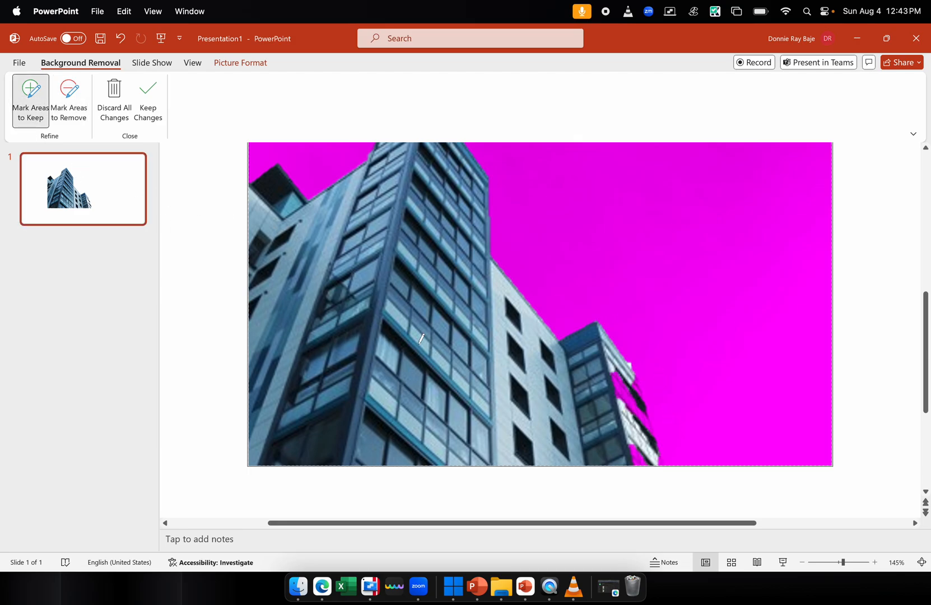
mouse_move(617, 383)
mouse_down()
mouse_move(634, 413)
mouse_move(643, 395)
mouse_move(627, 402)
mouse_move(650, 448)
mouse_up()
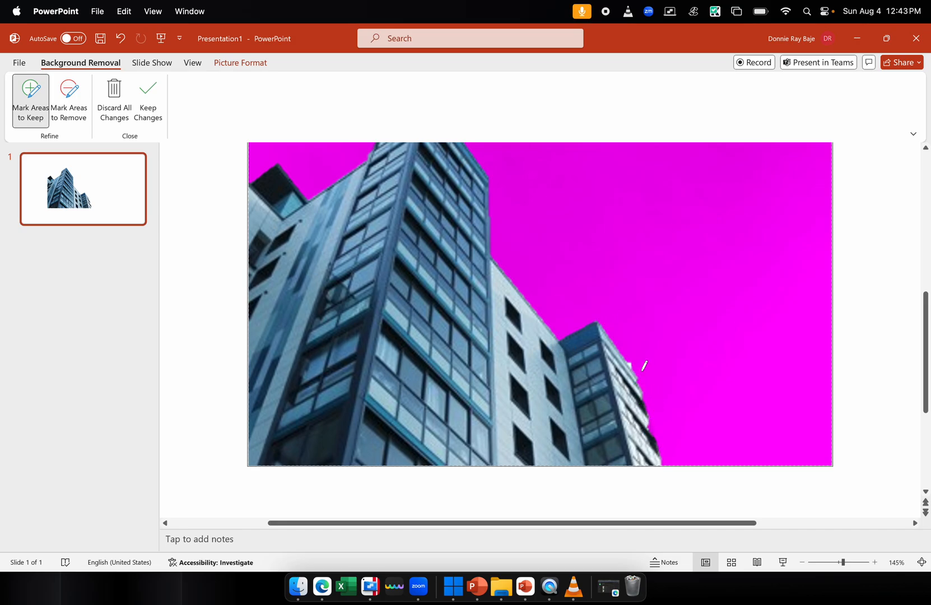
drag(653, 416, 668, 437)
click(224, 230)
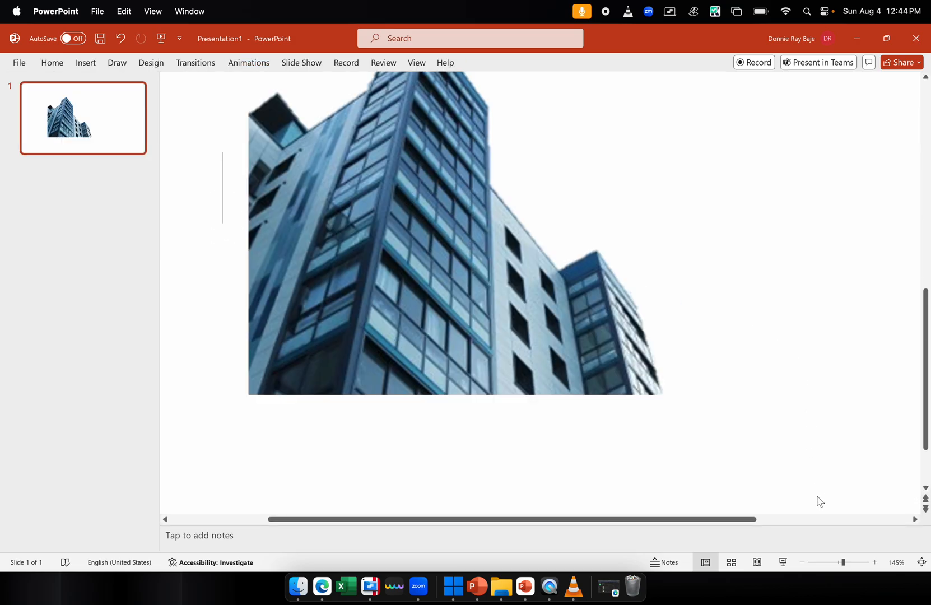
Step: Draw a large, nearly circular oval on the slide and position it over the upper part of the building picture
drag(842, 562, 838, 562)
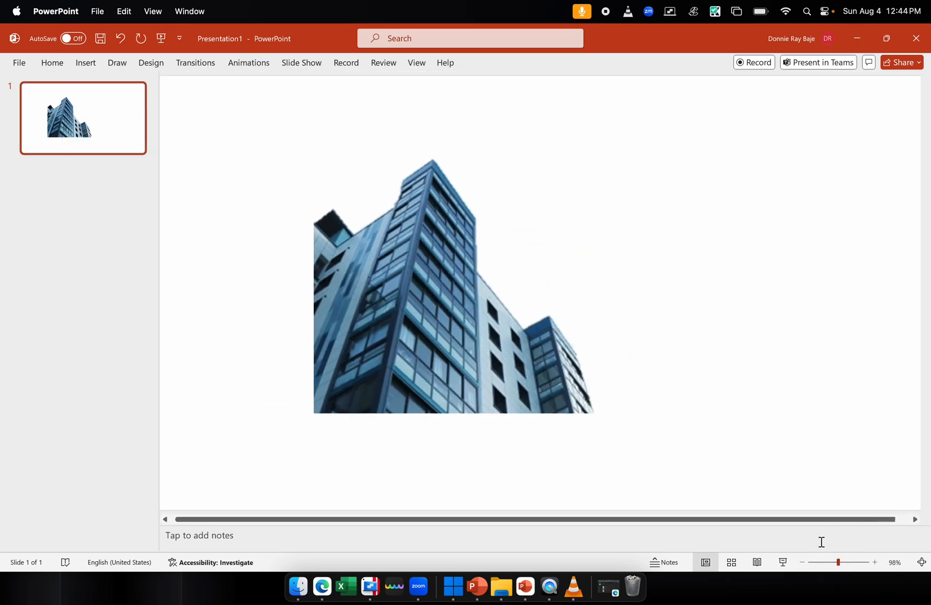
click(499, 325)
drag(500, 325, 498, 326)
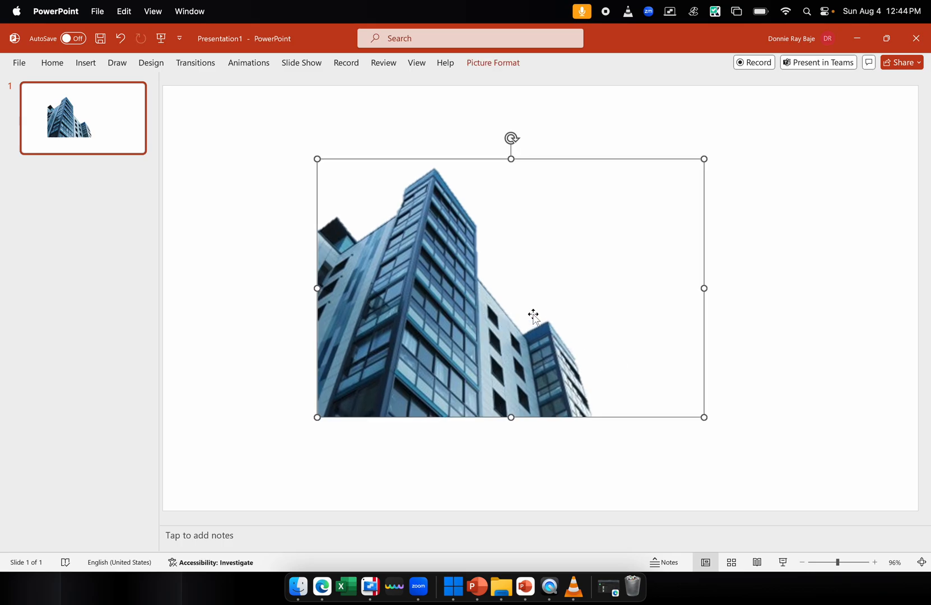
click(141, 114)
click(76, 63)
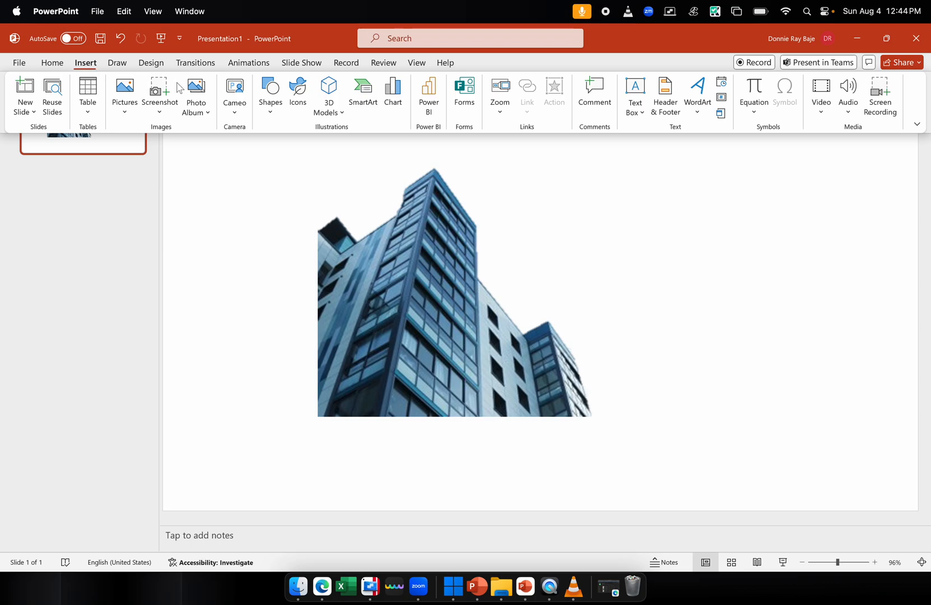
click(280, 104)
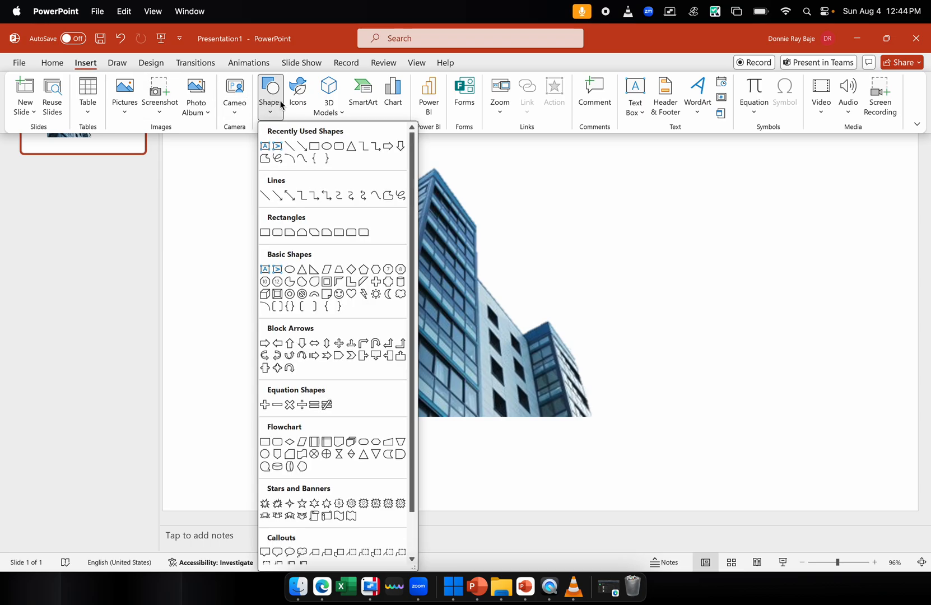
click(327, 147)
drag(678, 222, 861, 410)
drag(796, 330, 556, 283)
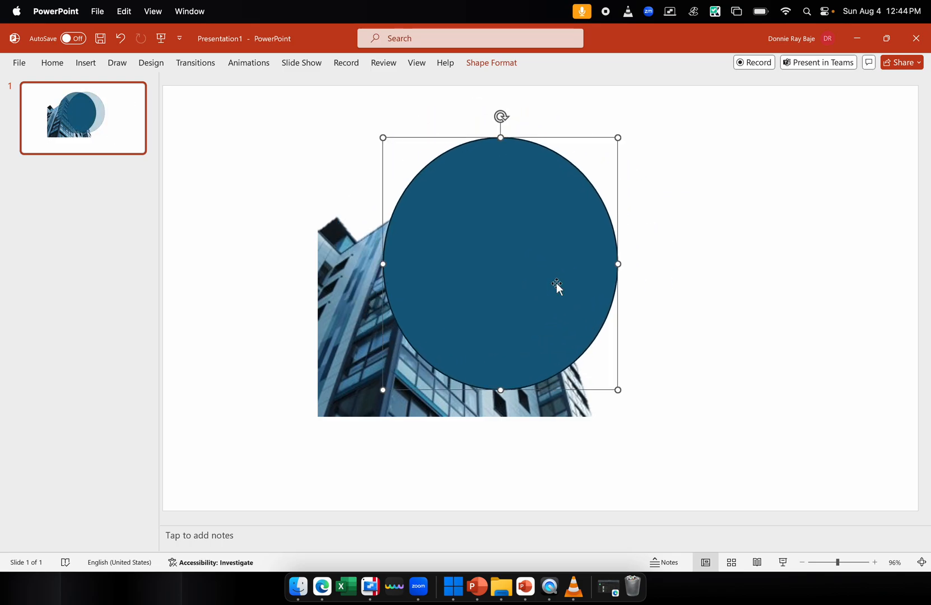
Step: Send the oval to the back and move the building picture so the tower stands in front of it
right_click(556, 284)
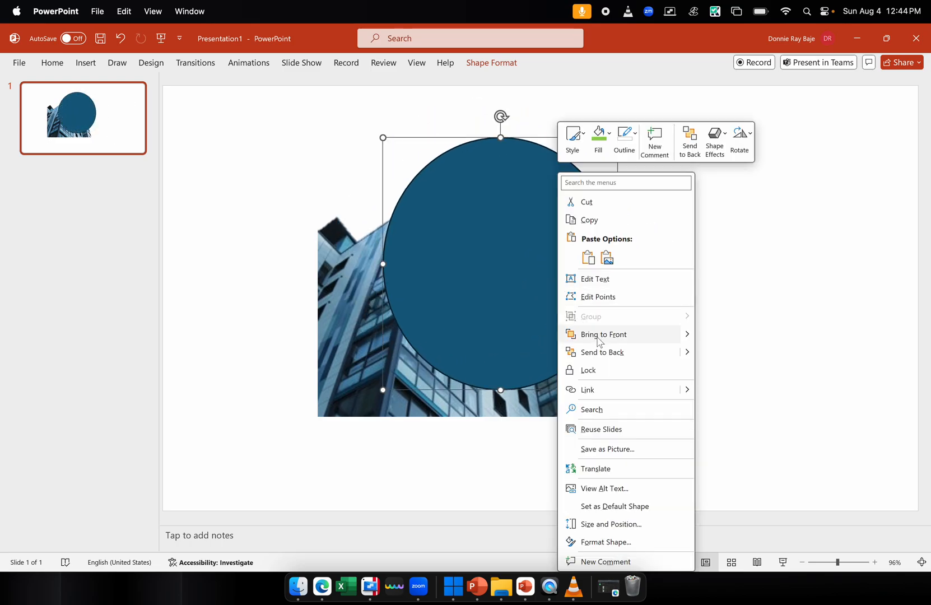
click(604, 357)
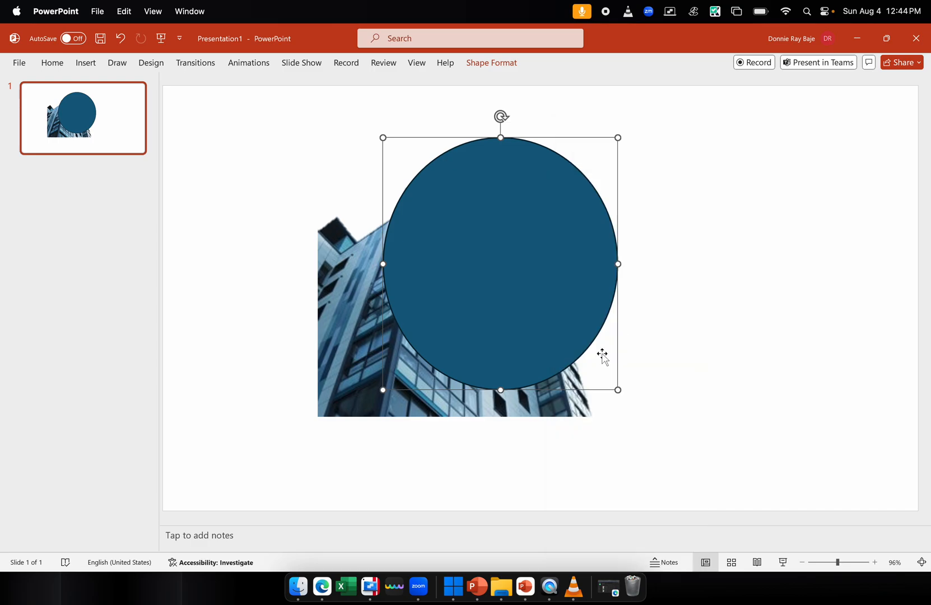
drag(555, 256, 605, 265)
drag(604, 342, 528, 369)
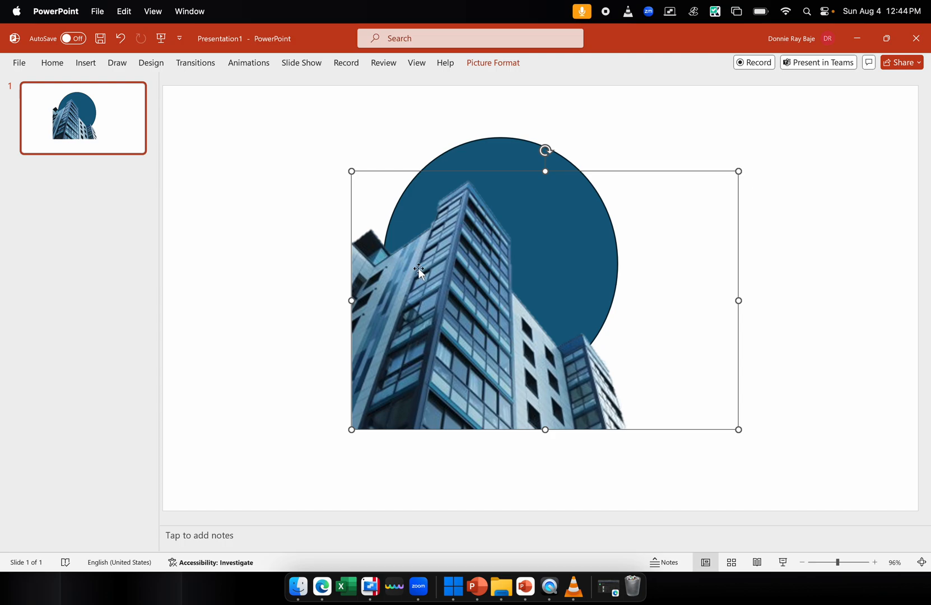